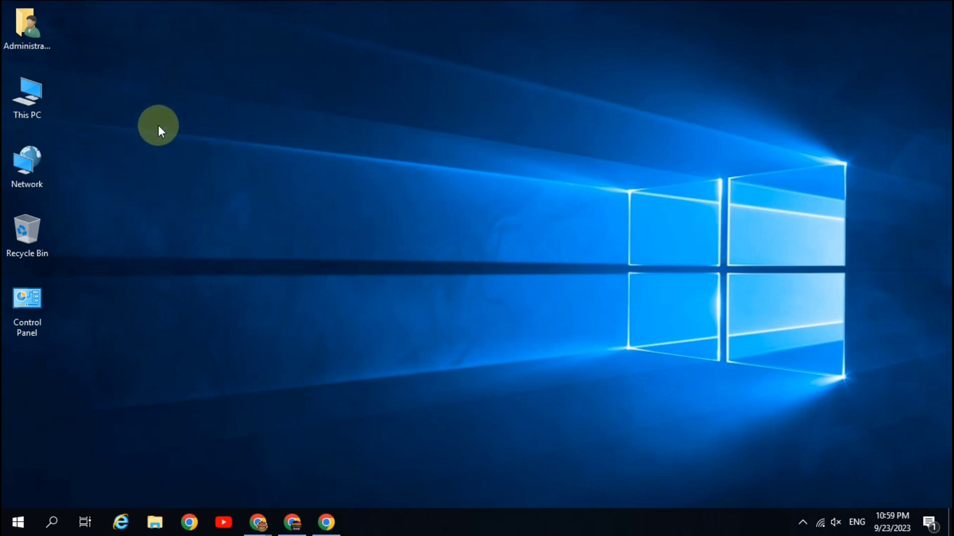
# Review the computer's basic system information, including Windows edition and computer name, and return to a refreshed desktop.
pyautogui.rightClick(34, 105)
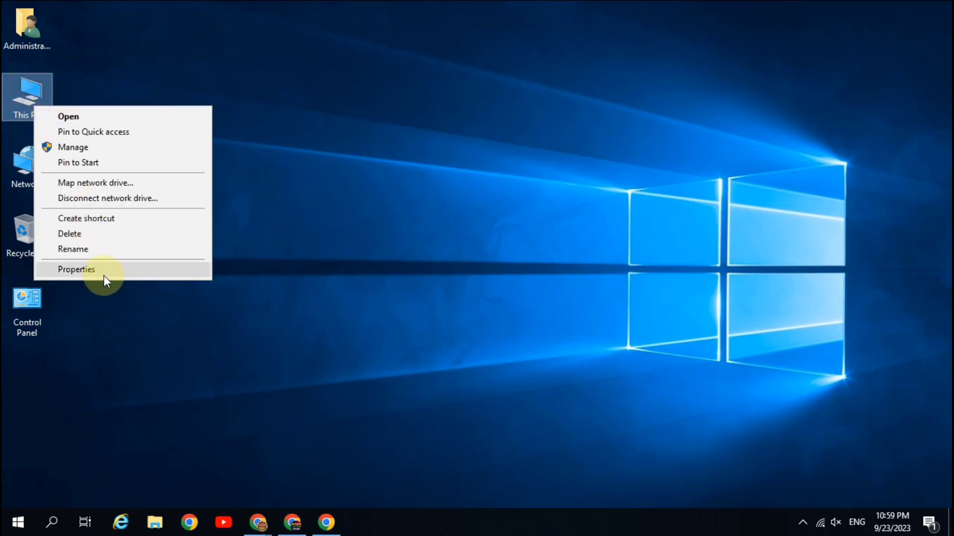
pyautogui.click(104, 275)
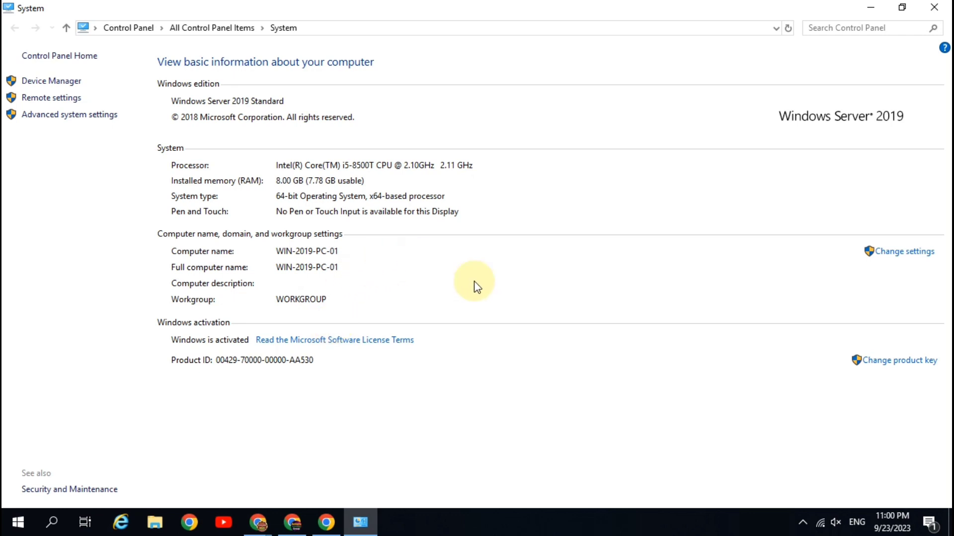
pyautogui.click(934, 7)
pyautogui.rightClick(305, 107)
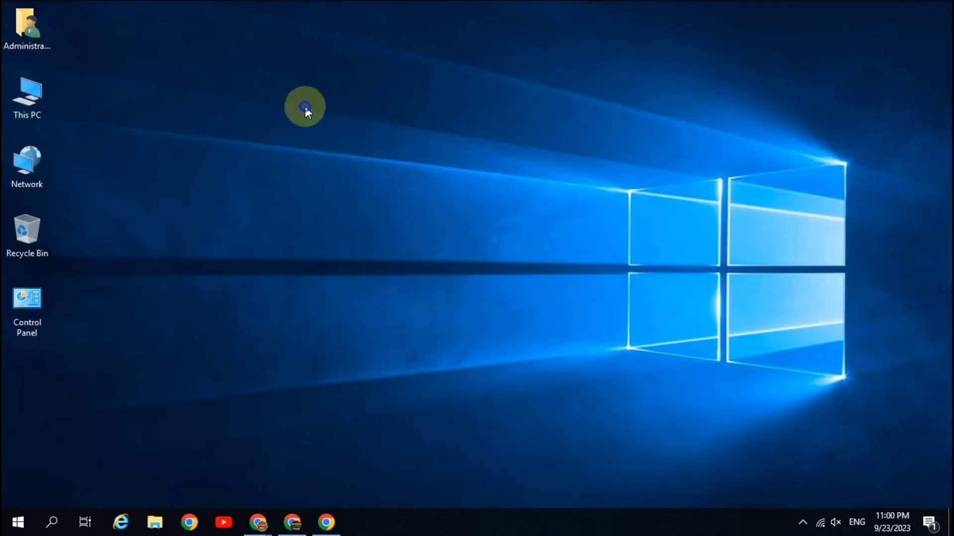
pyautogui.click(333, 153)
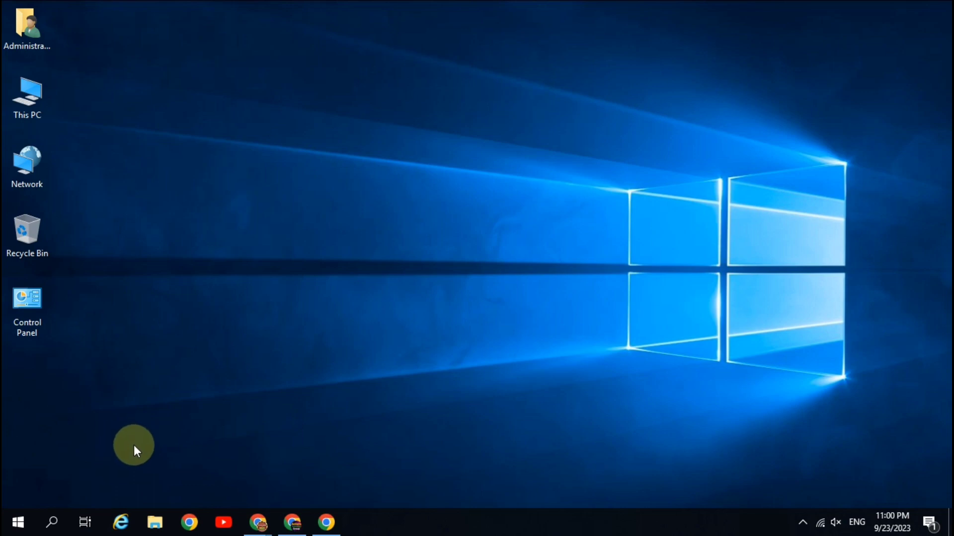
# Check the Active Directory Domain Services role in Server Manager's Add Roles and Features Wizard and exit without installing anything.
pyautogui.click(15, 525)
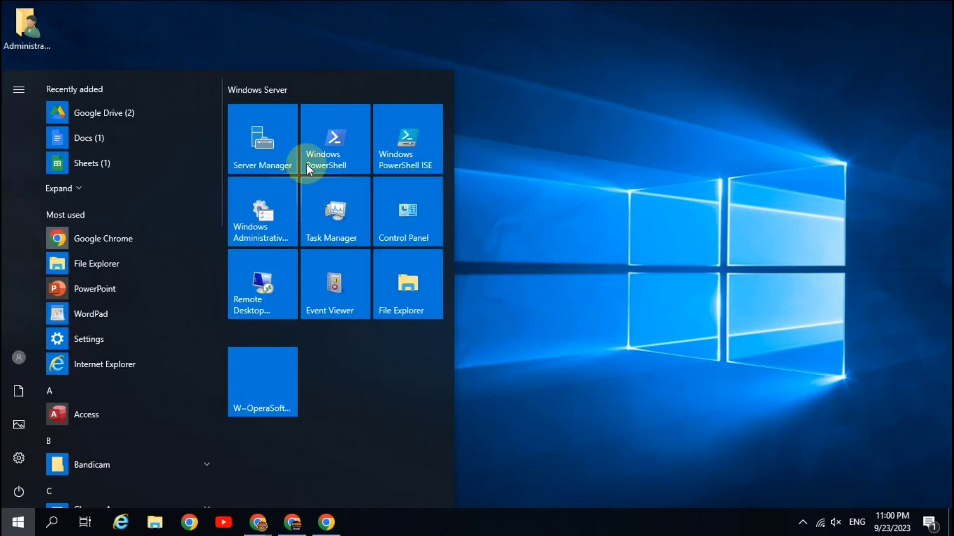
pyautogui.click(283, 123)
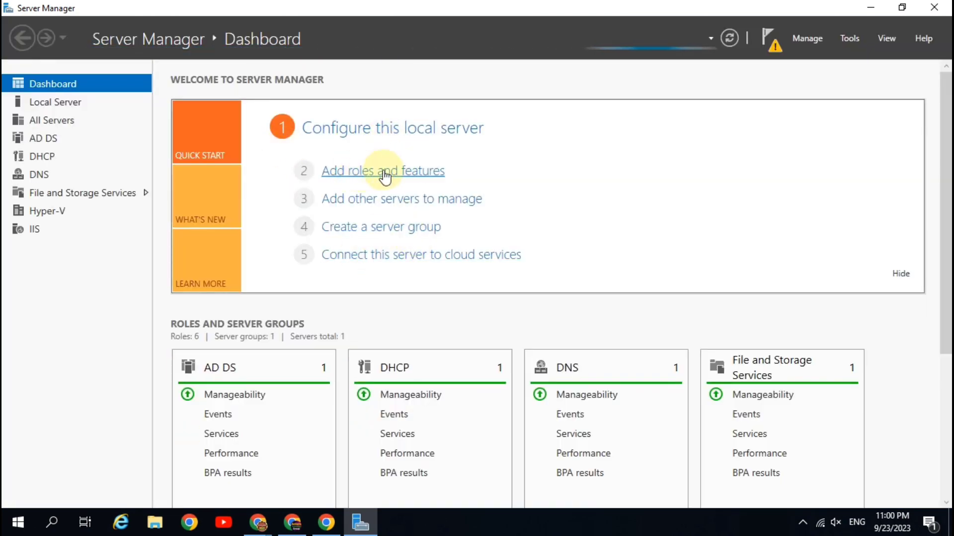
pyautogui.click(403, 172)
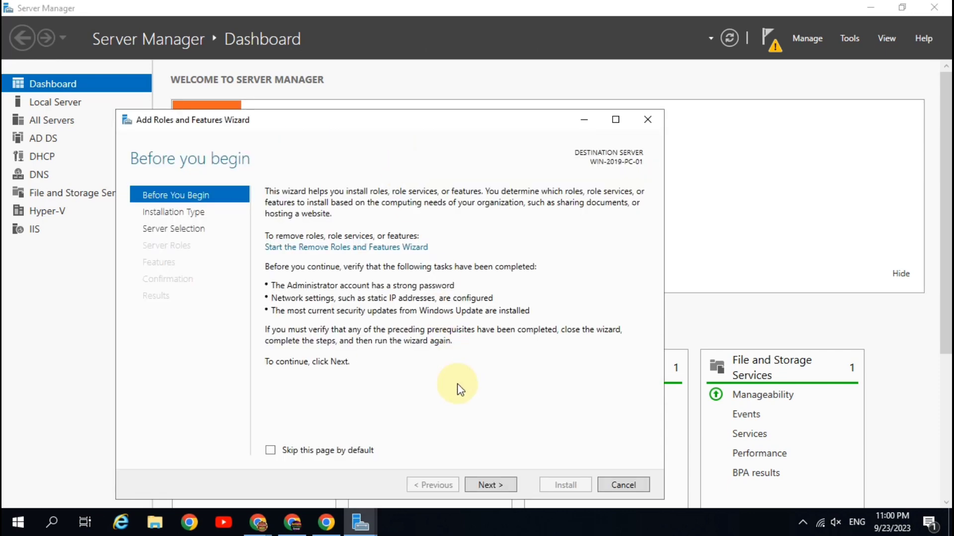
pyautogui.click(490, 486)
pyautogui.click(490, 485)
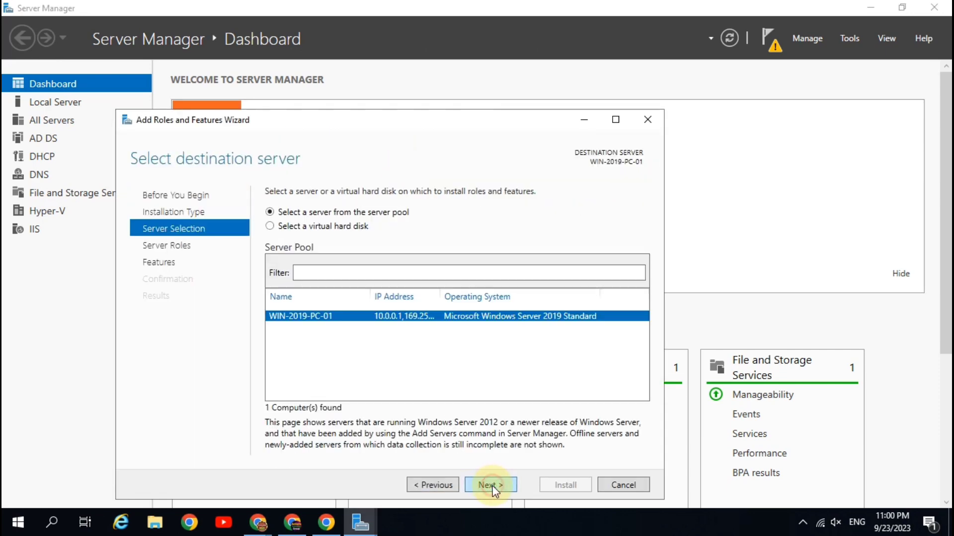
pyautogui.click(491, 485)
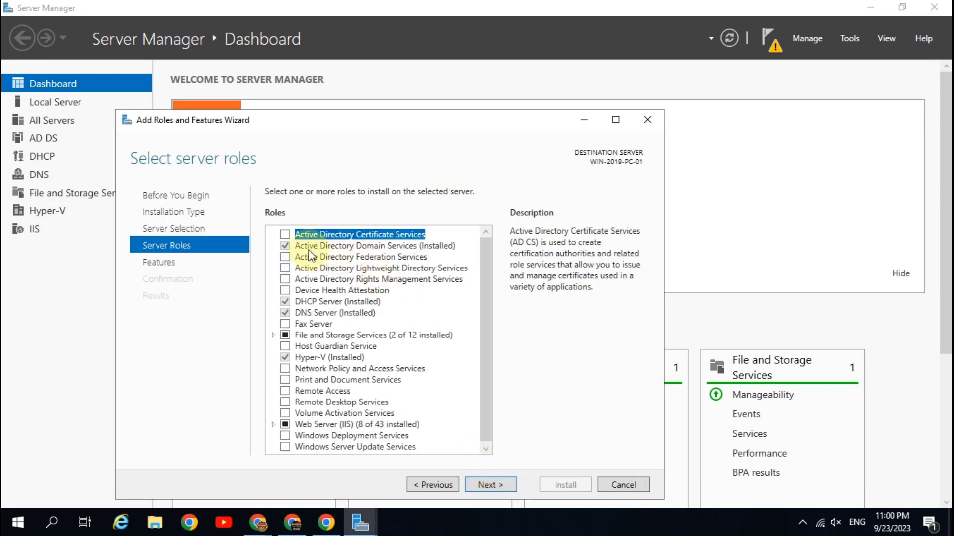
pyautogui.click(323, 247)
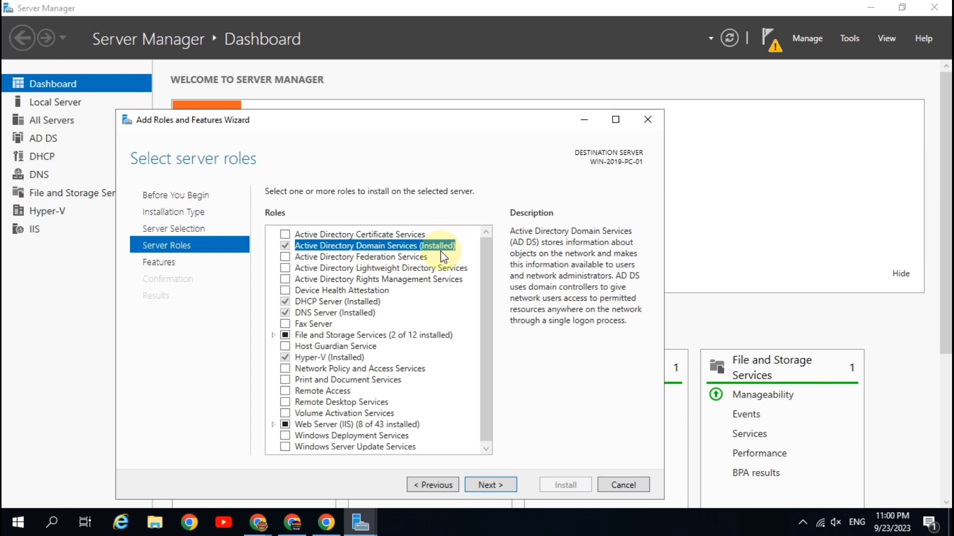
pyautogui.click(624, 485)
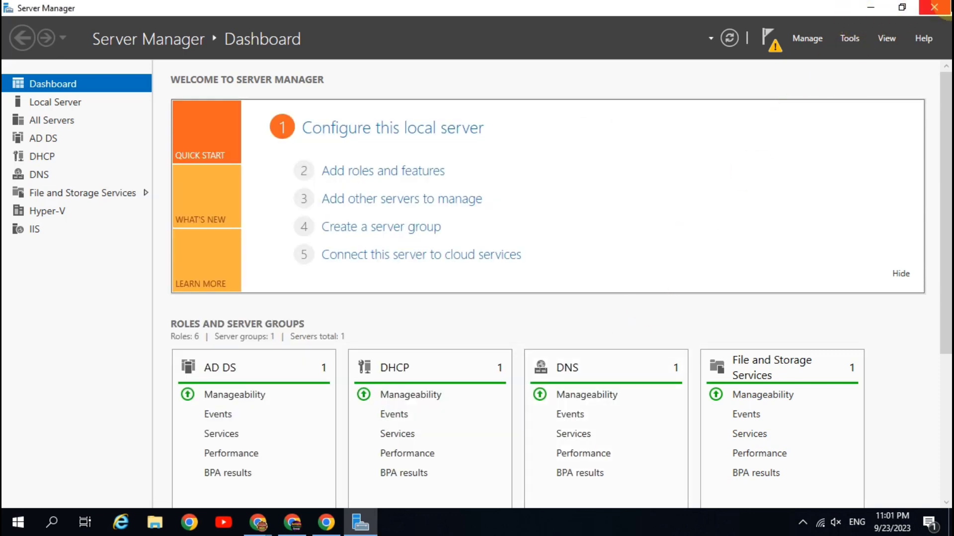
pyautogui.click(934, 7)
pyautogui.rightClick(527, 36)
pyautogui.click(555, 81)
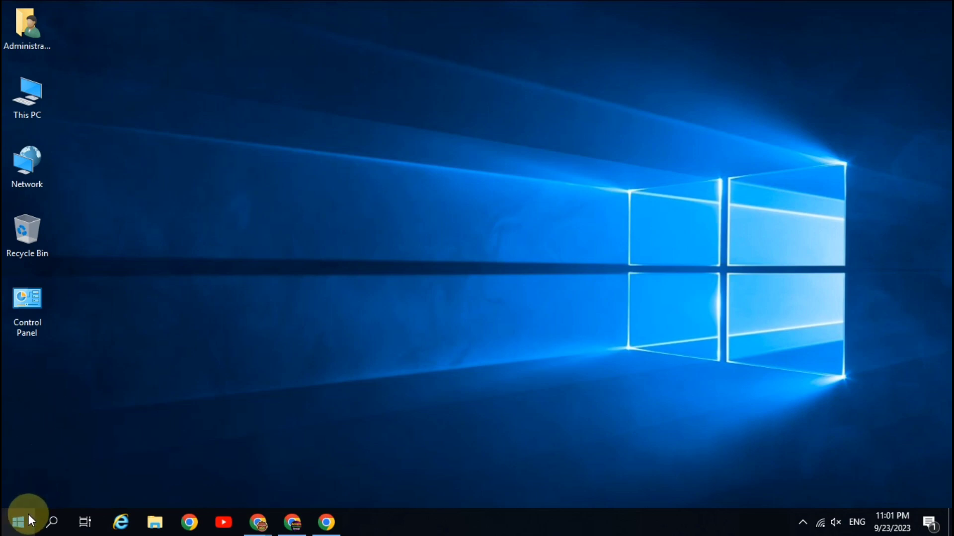
# Reopen Server Manager and start promoting this server to a domain controller from the post-deployment notification.
pyautogui.click(21, 529)
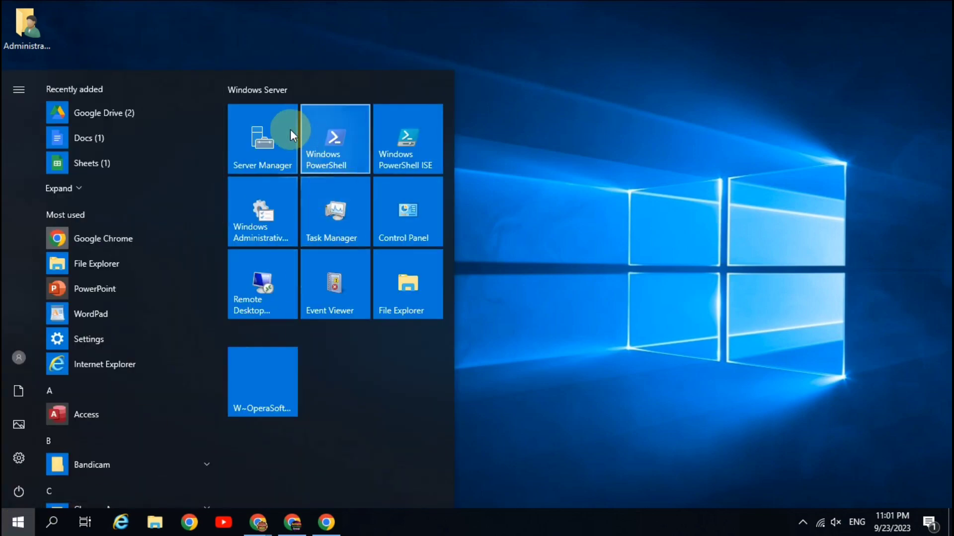
pyautogui.click(264, 139)
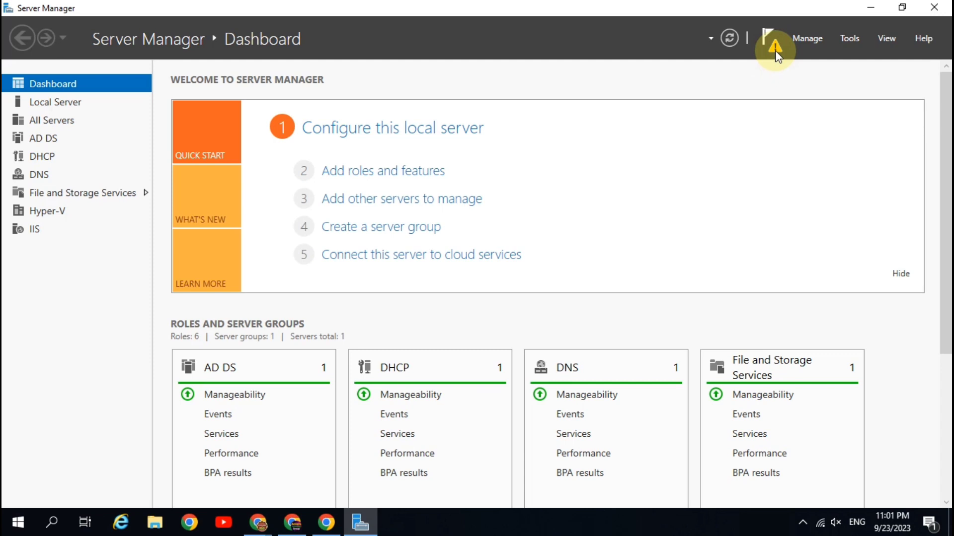
pyautogui.click(775, 50)
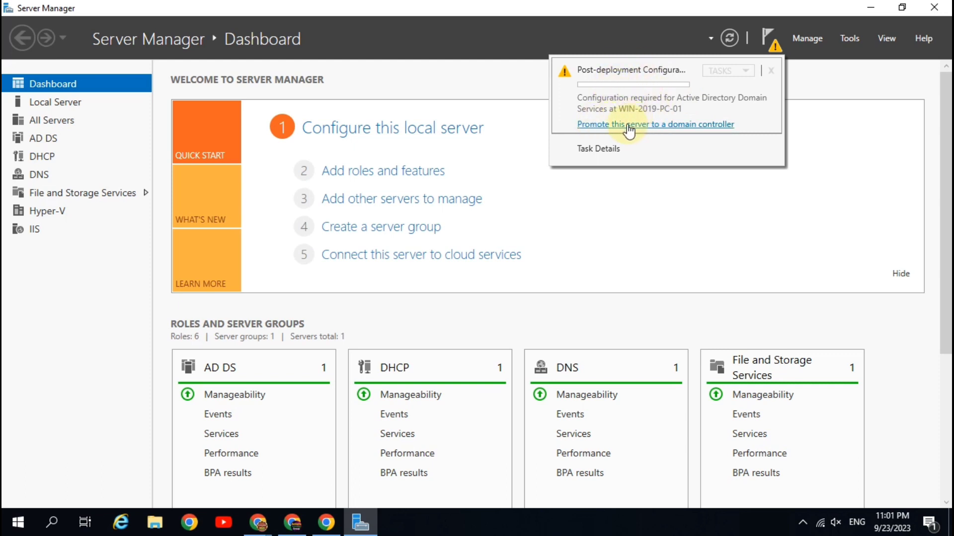
pyautogui.click(671, 128)
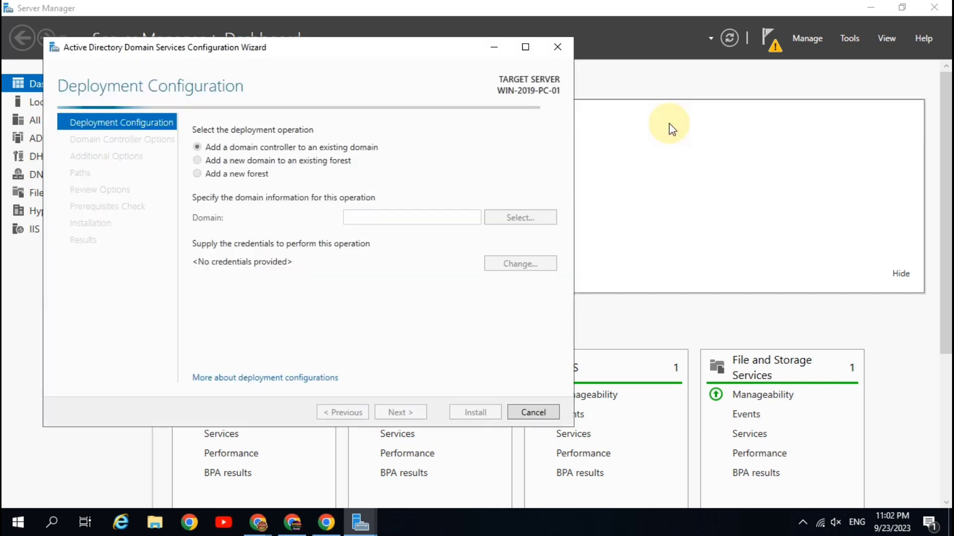
pyautogui.moveTo(337, 49); pyautogui.dragTo(525, 89)
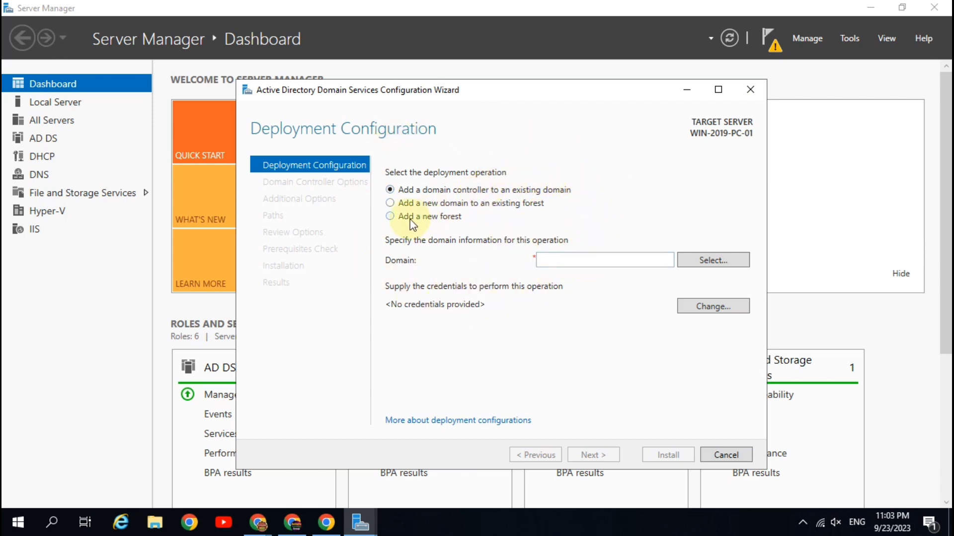
# Choose to add a new forest with the root domain name itadda.net and continue to the domain controller options.
pyautogui.click(444, 220)
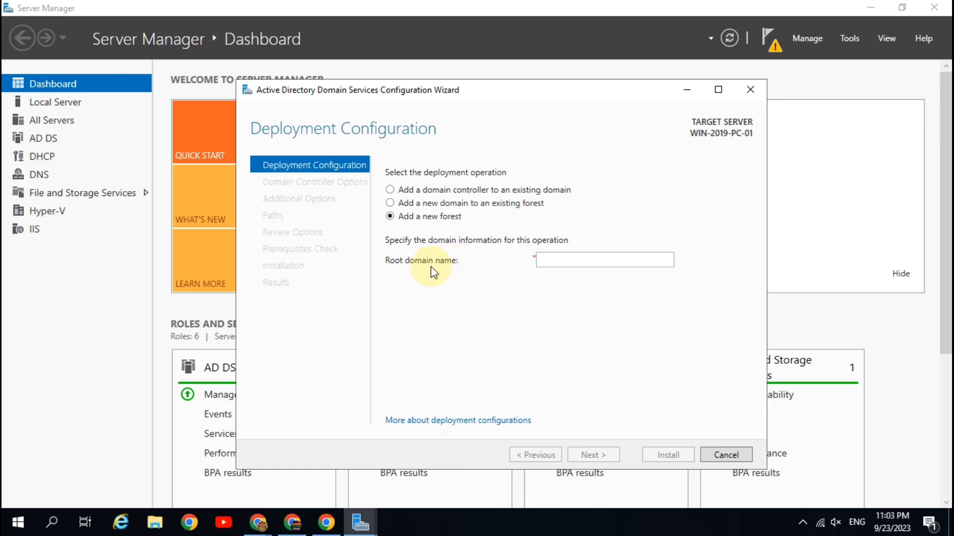
pyautogui.click(557, 262)
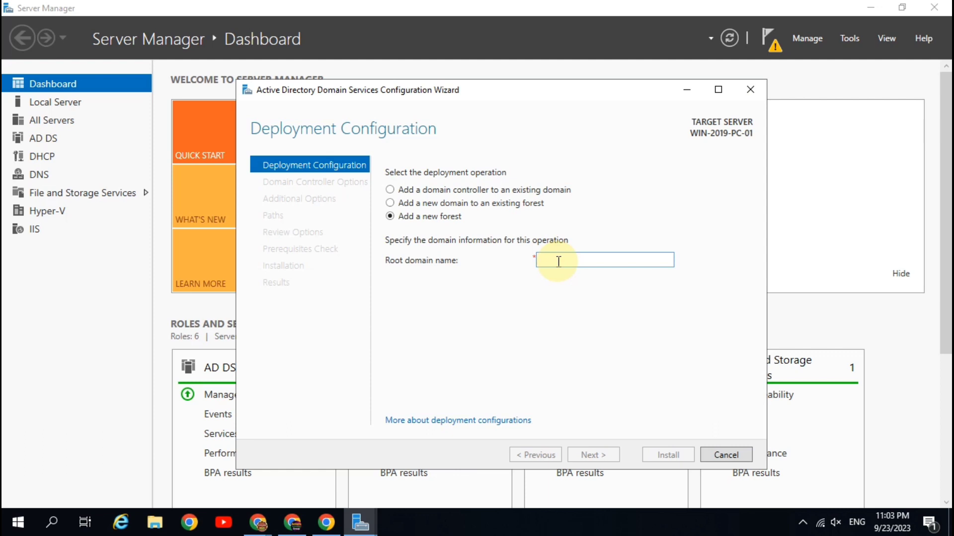
pyautogui.write('it')
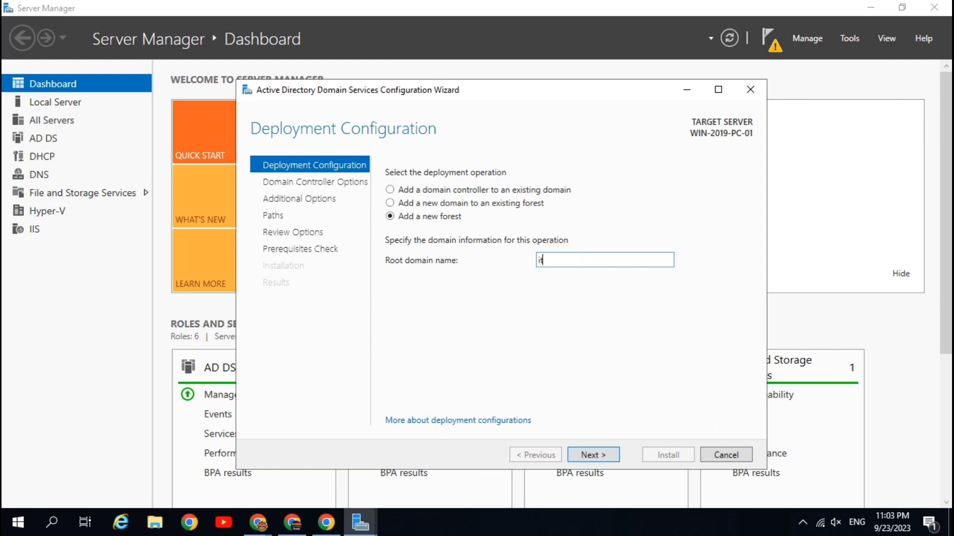
pyautogui.write('adda.net')
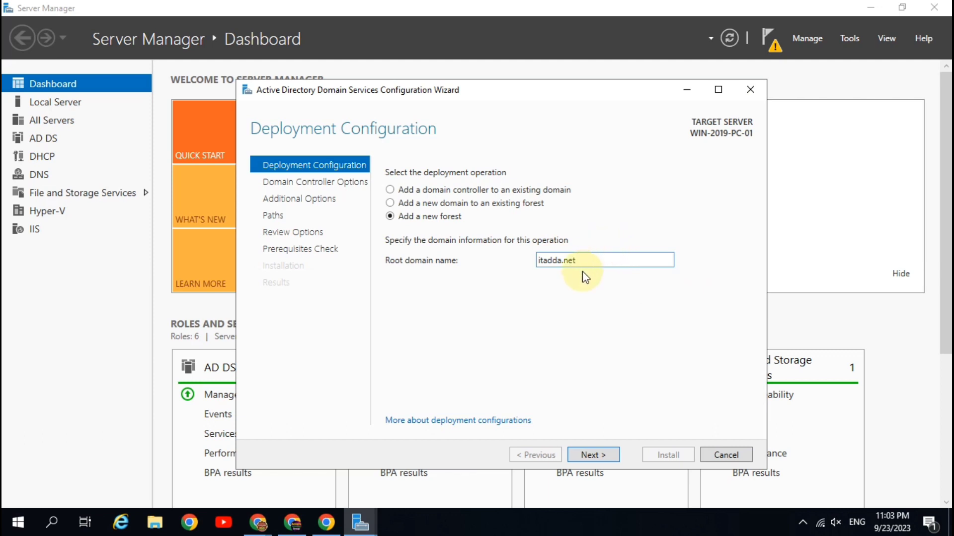
pyautogui.moveTo(585, 260); pyautogui.dragTo(544, 259)
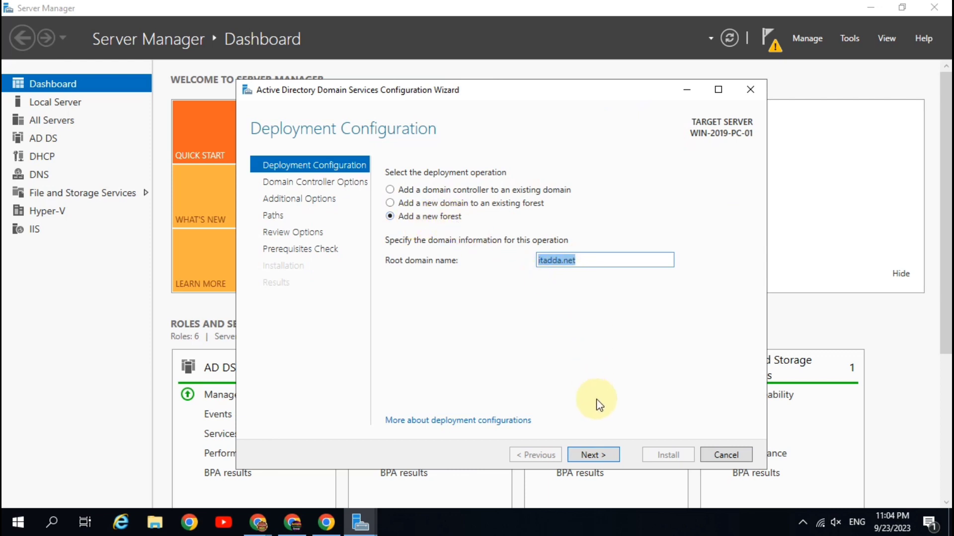
pyautogui.click(606, 462)
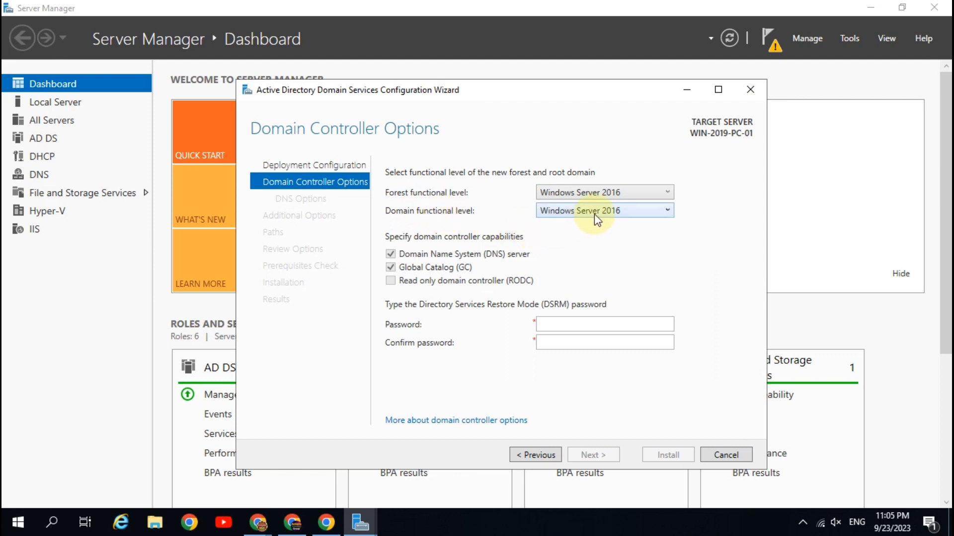
# Review the available forest functional levels and select Windows Server 2016.
pyautogui.click(639, 198)
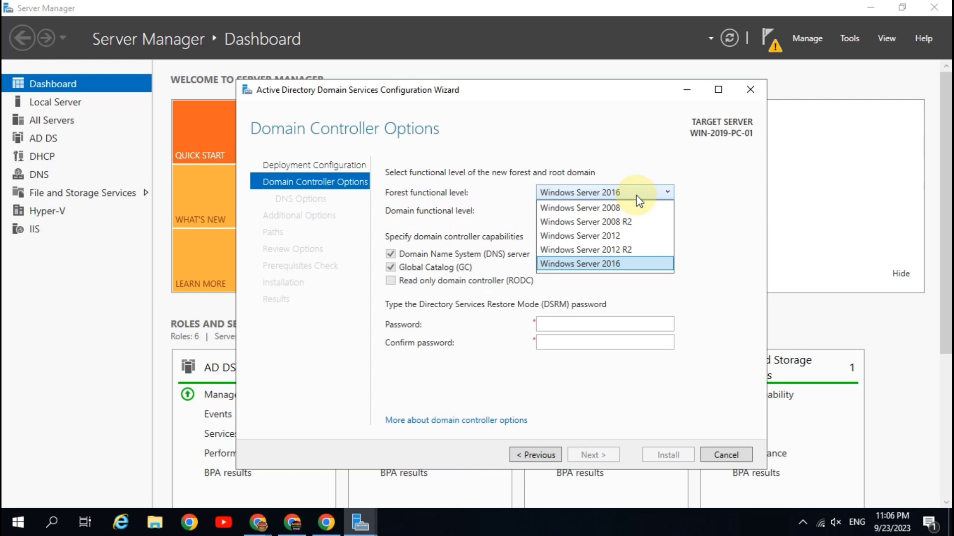
pyautogui.click(718, 216)
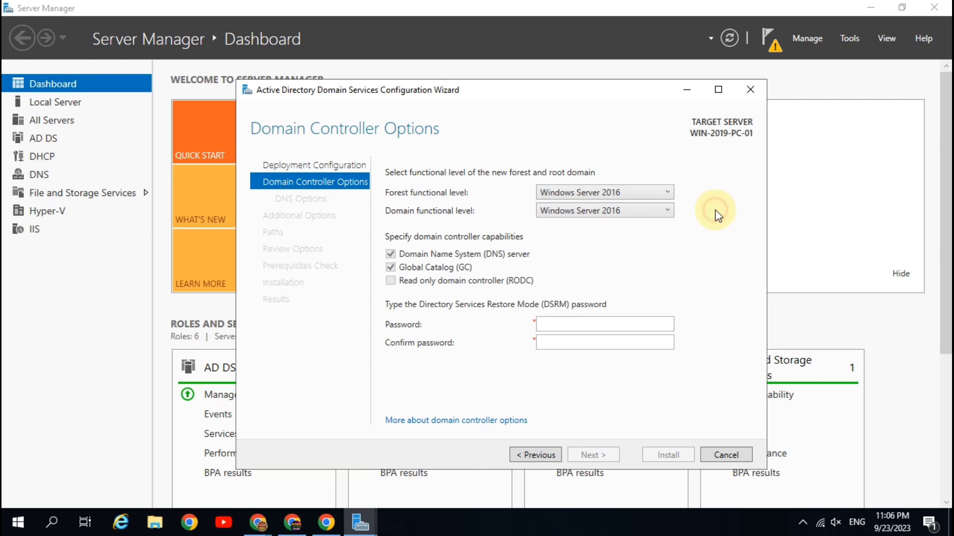
pyautogui.click(645, 193)
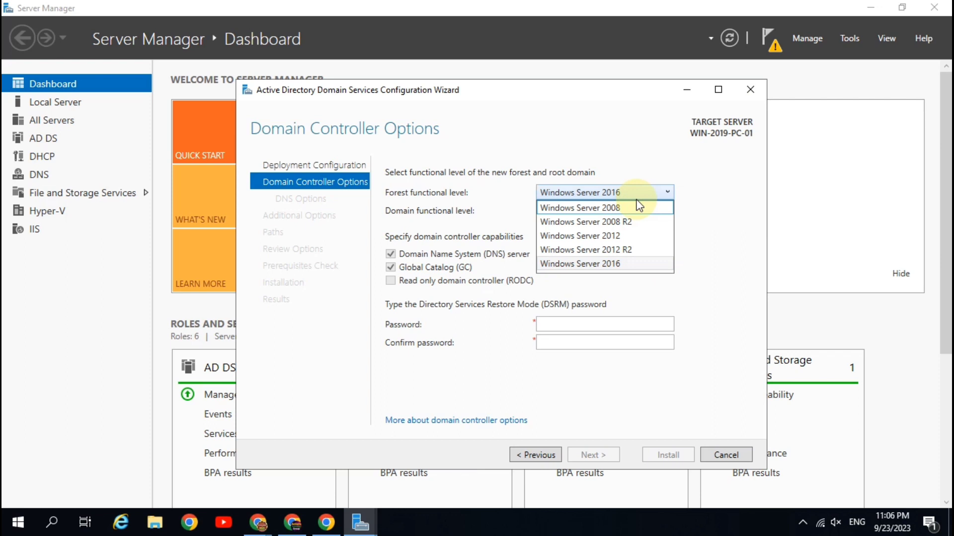
pyautogui.click(633, 264)
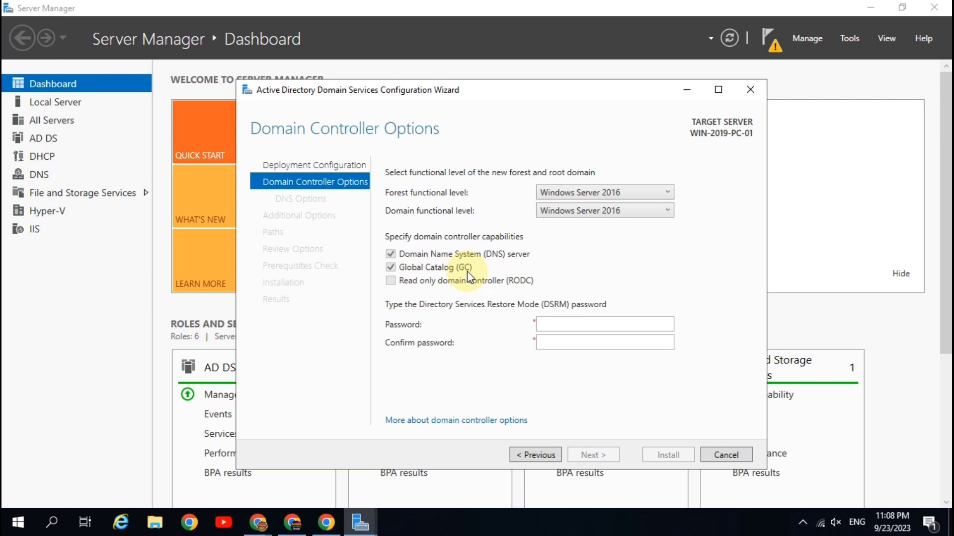
# Enter and confirm the Directory Services Restore Mode password and continue to the DNS options.
pyautogui.click(550, 324)
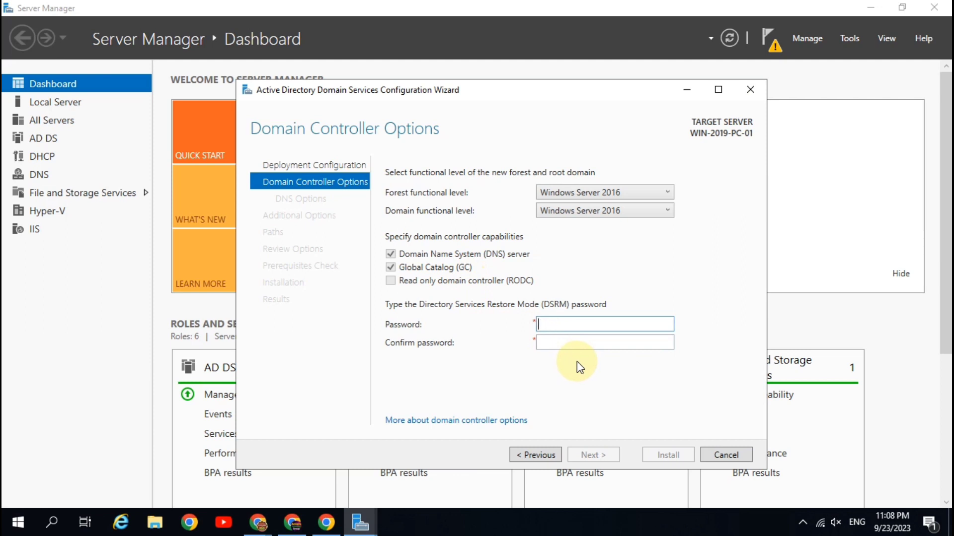
pyautogui.write('•••••••')
pyautogui.press('Tab')
pyautogui.write('••')
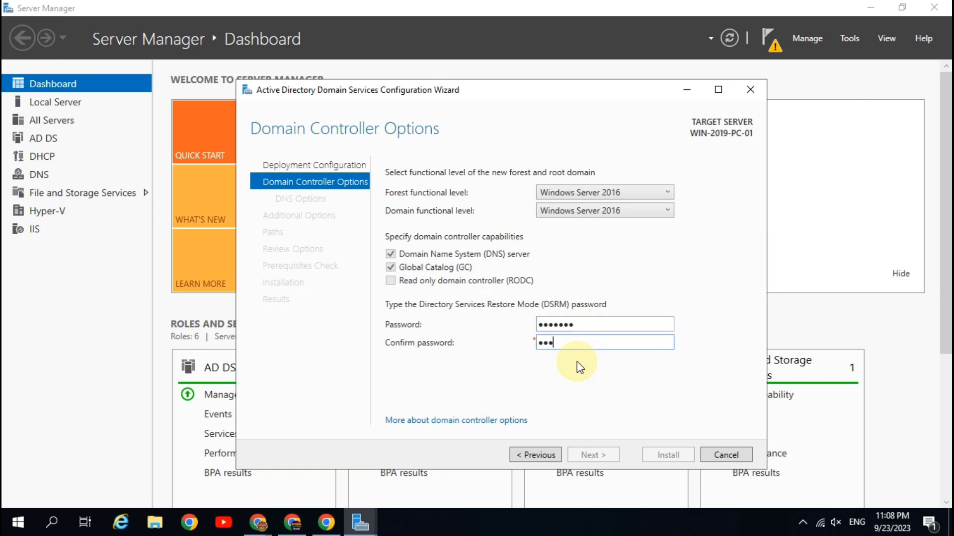
pyautogui.write('•••••')
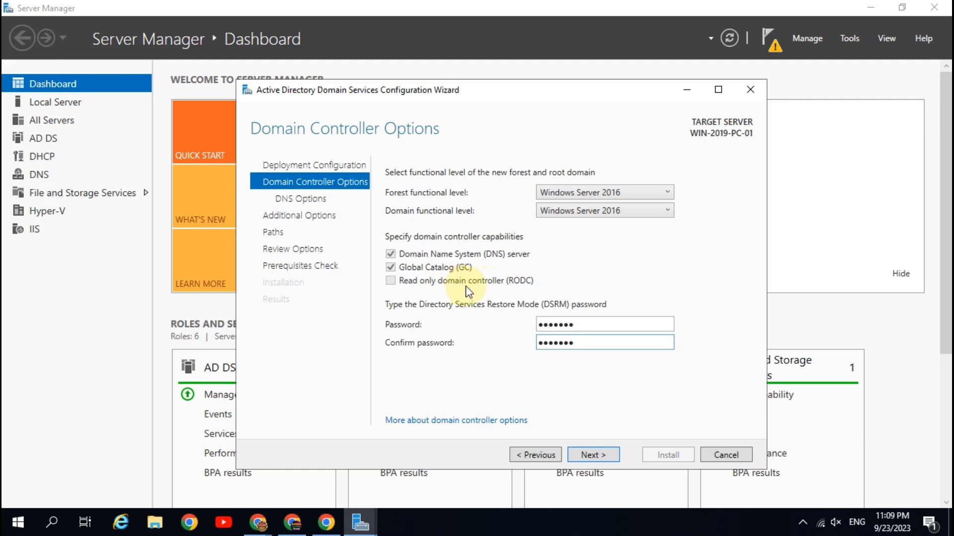
pyautogui.click(567, 327)
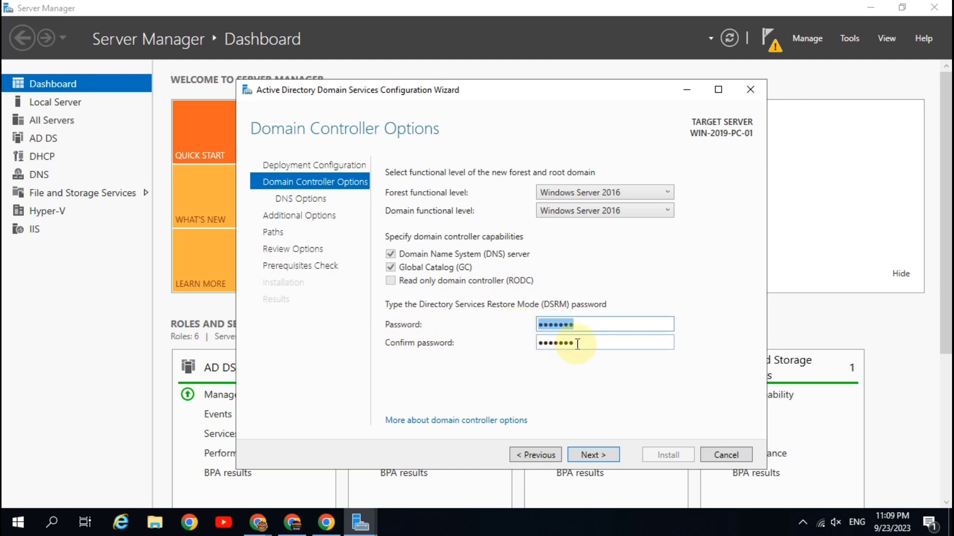
pyautogui.moveTo(571, 342); pyautogui.dragTo(522, 349)
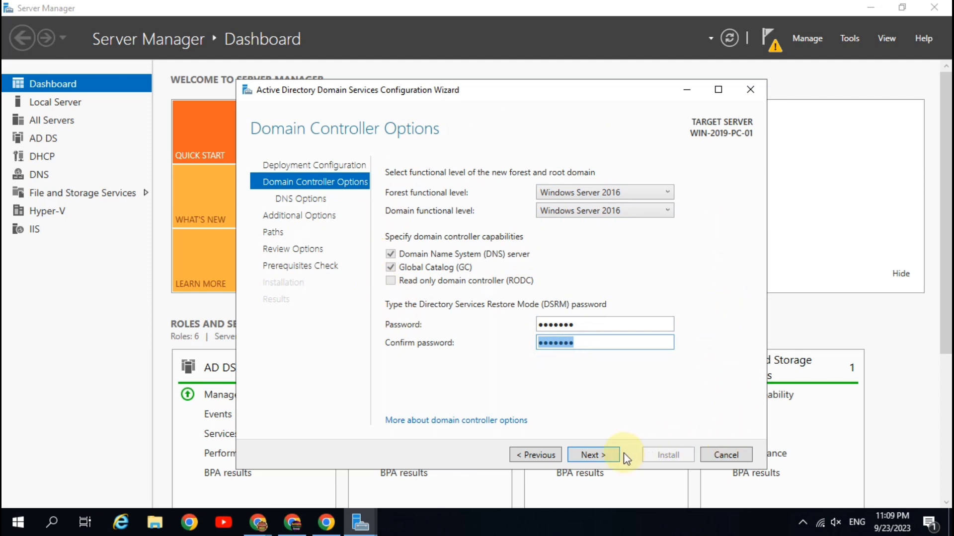
pyautogui.click(604, 454)
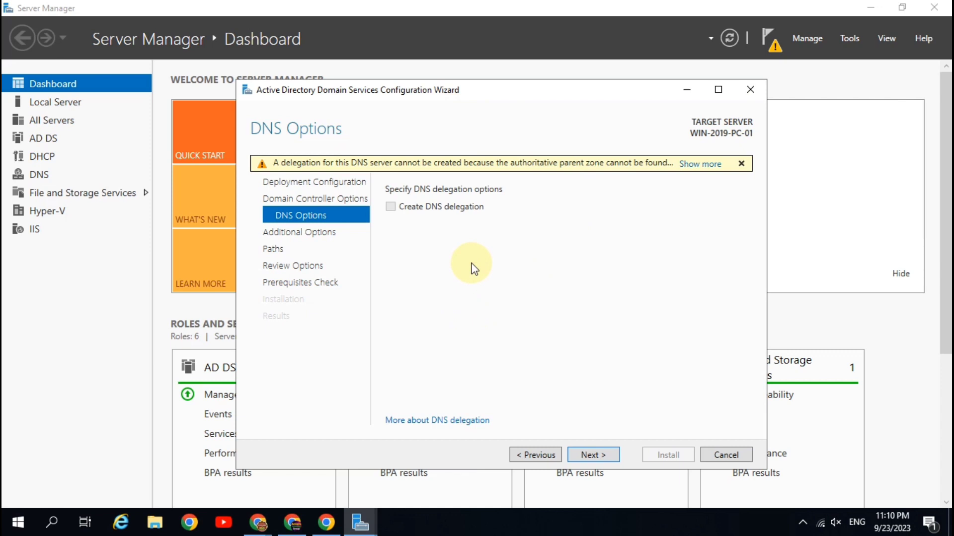
# Continue without creating a DNS delegation and accept ITADDA as the NetBIOS domain name.
pyautogui.click(604, 456)
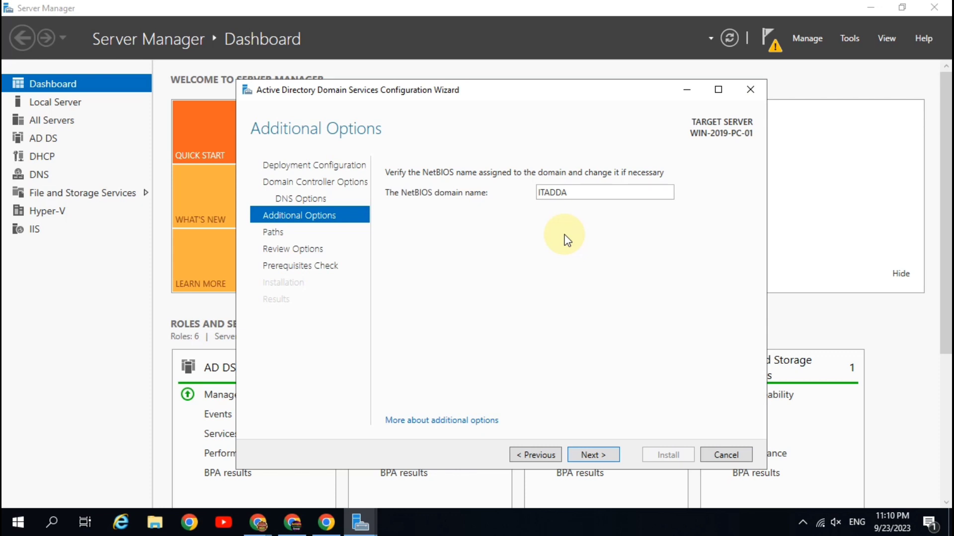
pyautogui.doubleClick(571, 194)
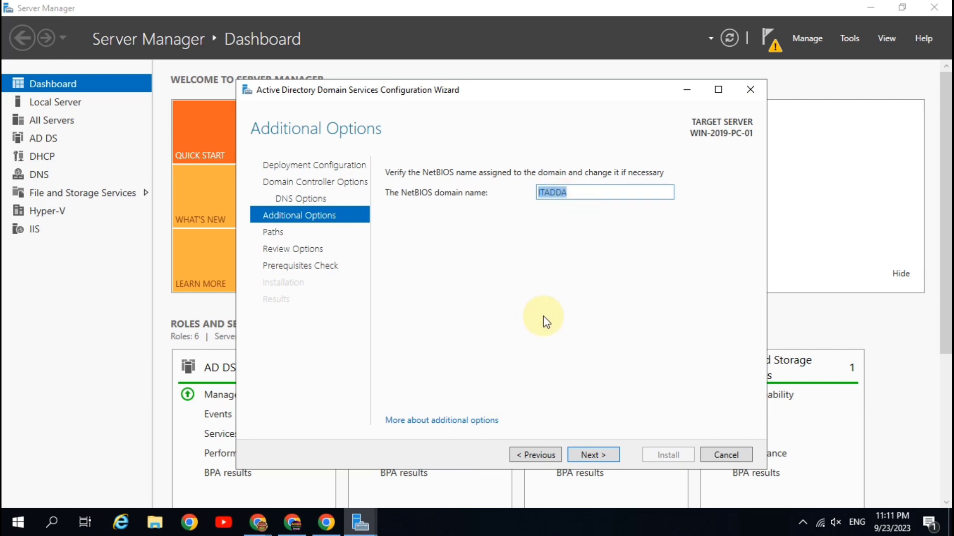
pyautogui.click(600, 457)
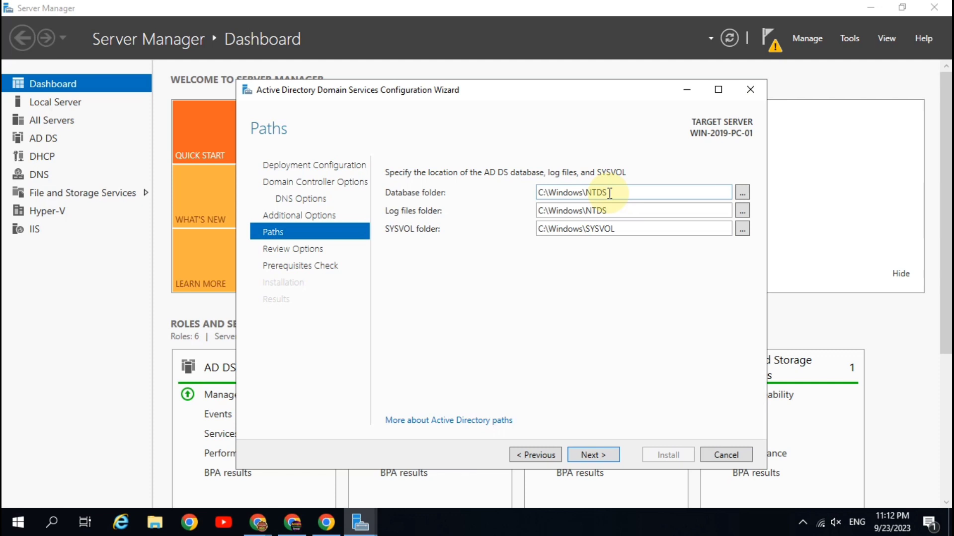
# Accept the default database, log files and SYSVOL folder locations and continue to the review of options.
pyautogui.tripleClick(611, 229)
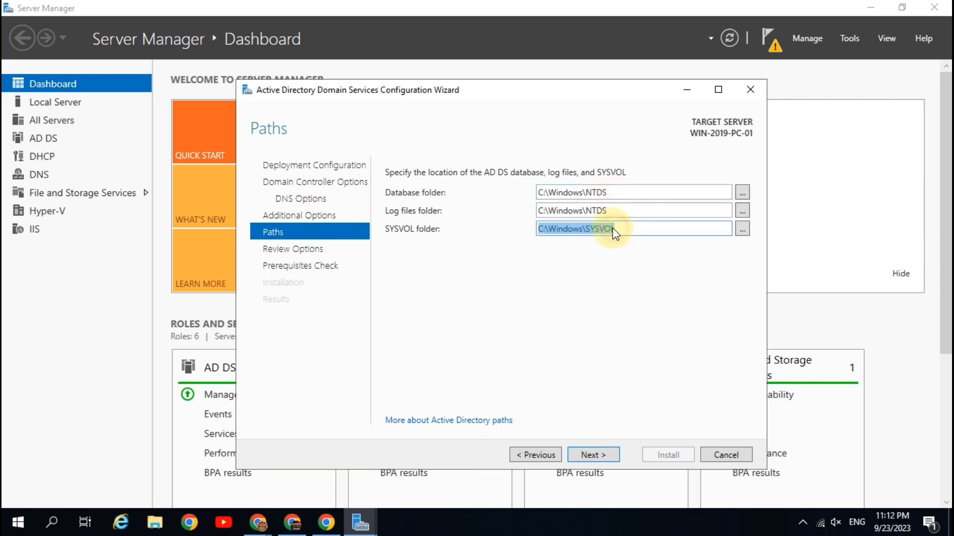
pyautogui.doubleClick(618, 229)
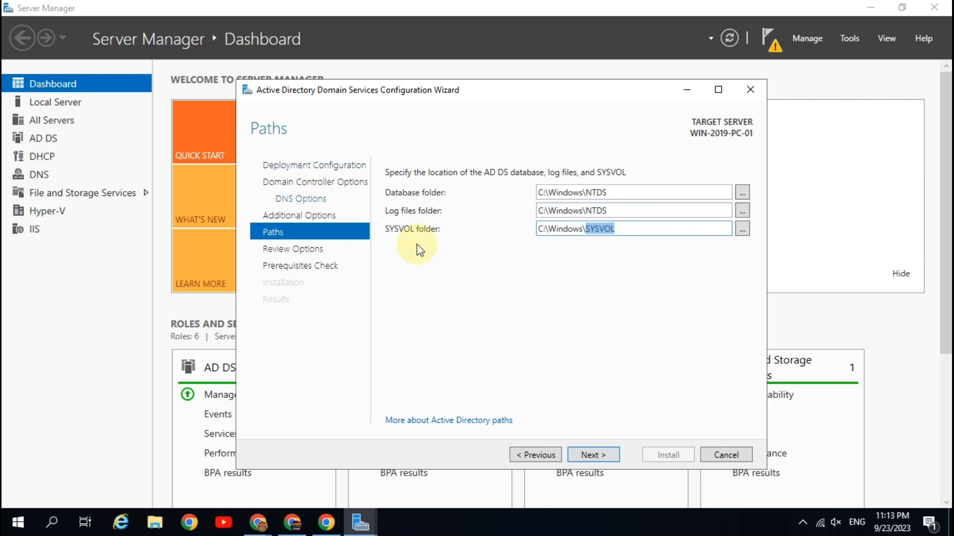
pyautogui.click(593, 455)
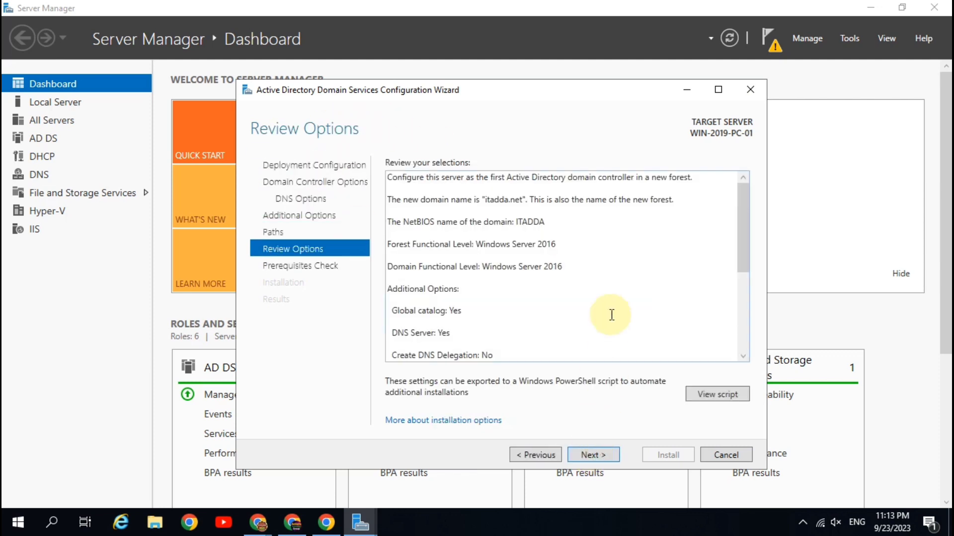
# Review the full summary of domain controller selections, from the forest and functional levels to the folder paths and DNS settings.
pyautogui.scroll(-2, 541, 327)
pyautogui.scroll(-3, 540, 326)
pyautogui.scroll(5, 540, 326)
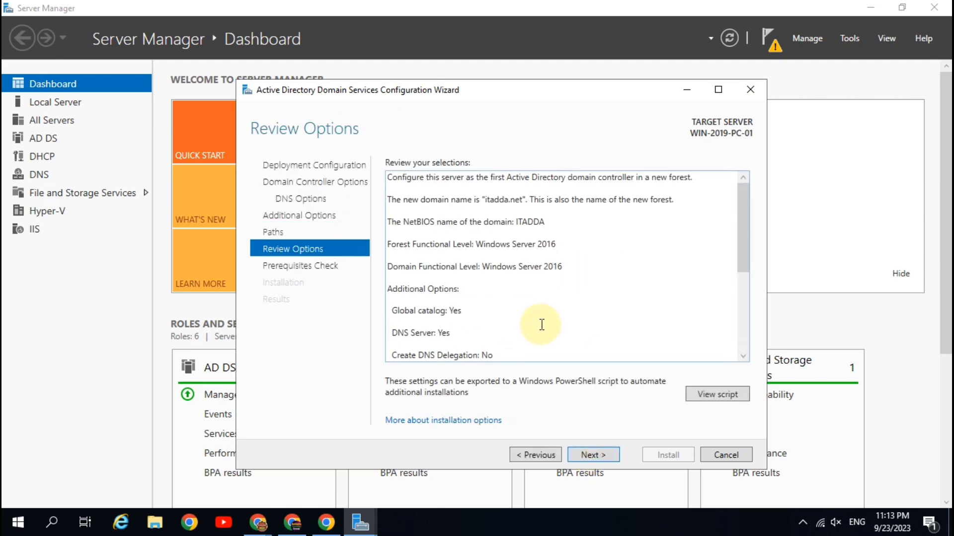
pyautogui.hotkey('ctrl', 'a')
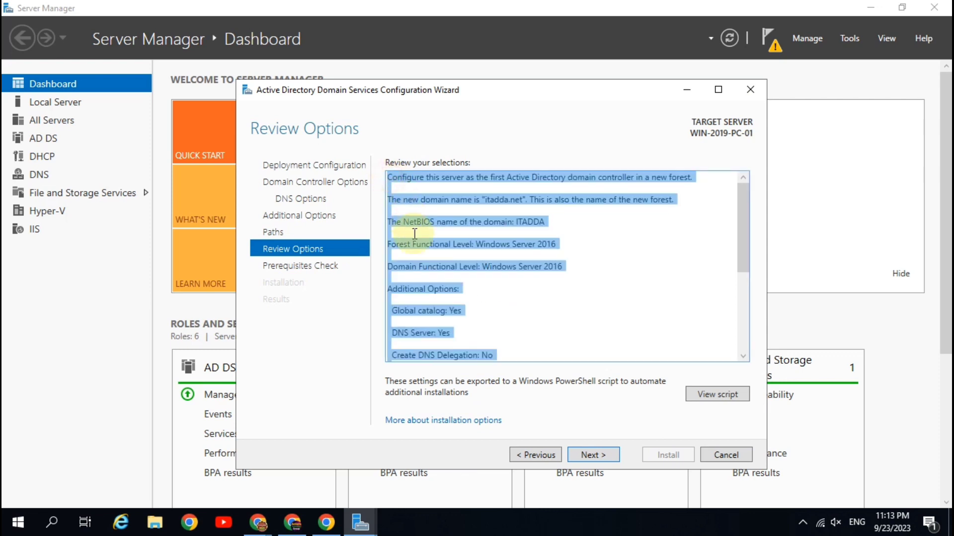
pyautogui.scroll(-4, 536, 270)
pyautogui.scroll(4, 543, 271)
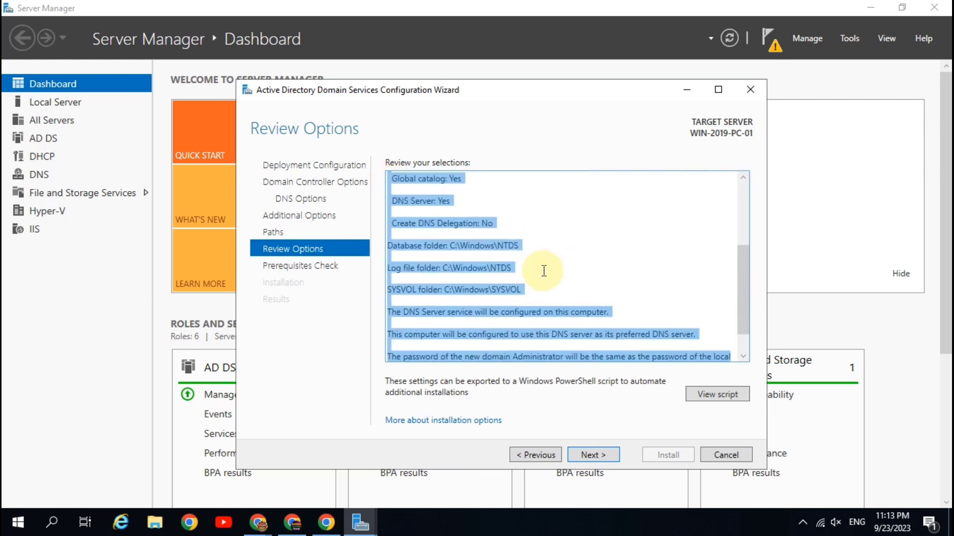
pyautogui.scroll(-4, 544, 270)
pyautogui.scroll(4, 544, 270)
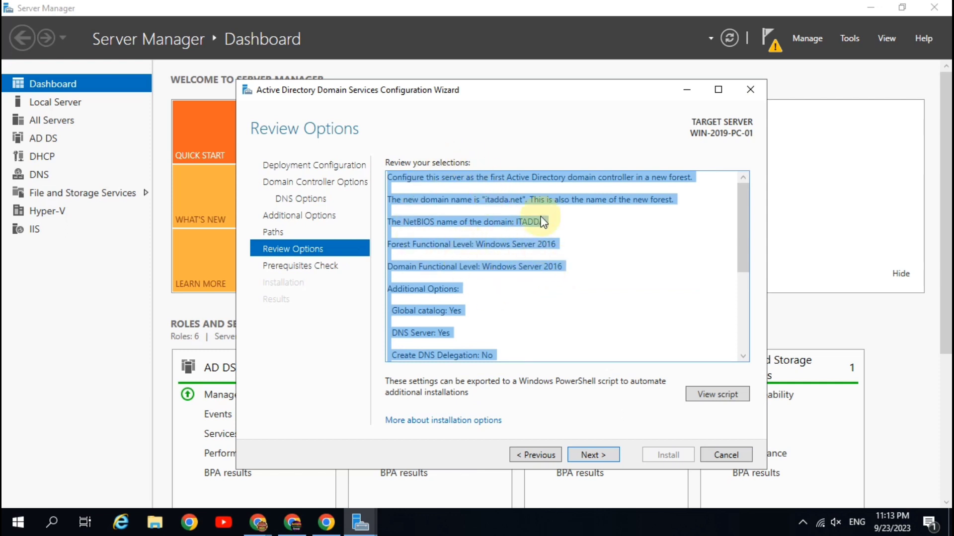
pyautogui.scroll(-4, 470, 268)
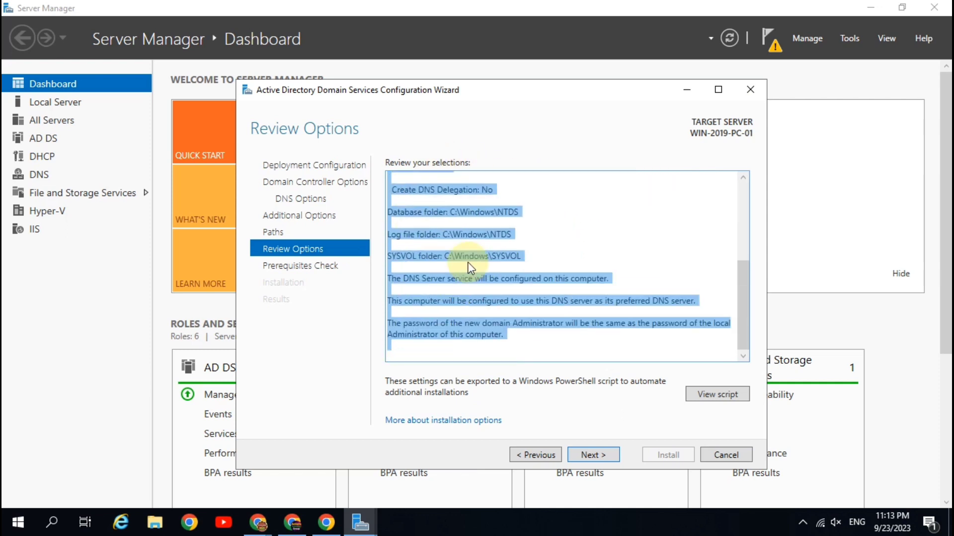
pyautogui.scroll(4, 470, 268)
pyautogui.scroll(-4, 470, 268)
pyautogui.scroll(4, 470, 268)
pyautogui.scroll(-4, 470, 268)
pyautogui.scroll(4, 470, 269)
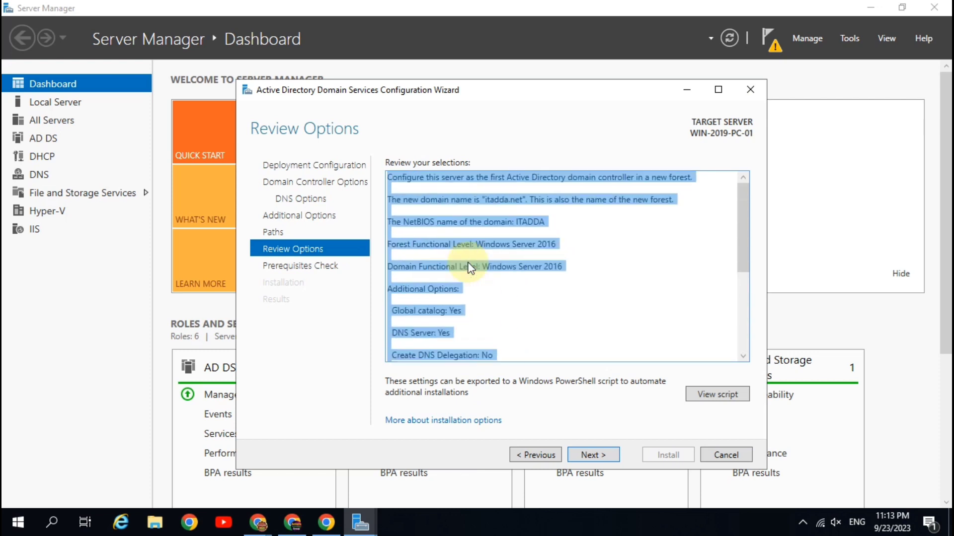
pyautogui.click(503, 282)
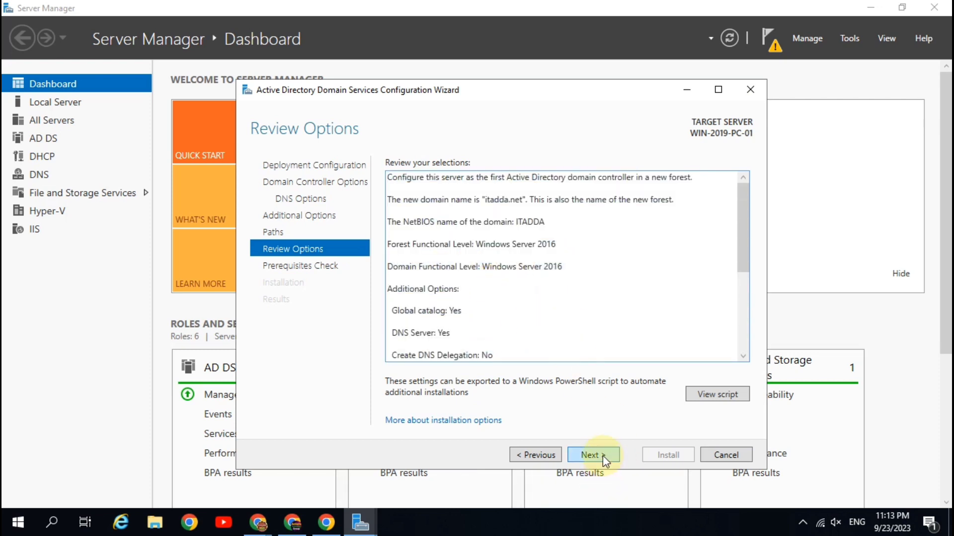
pyautogui.scroll(-4, 526, 275)
pyautogui.scroll(4, 526, 275)
pyautogui.scroll(-4, 526, 275)
pyautogui.scroll(4, 526, 275)
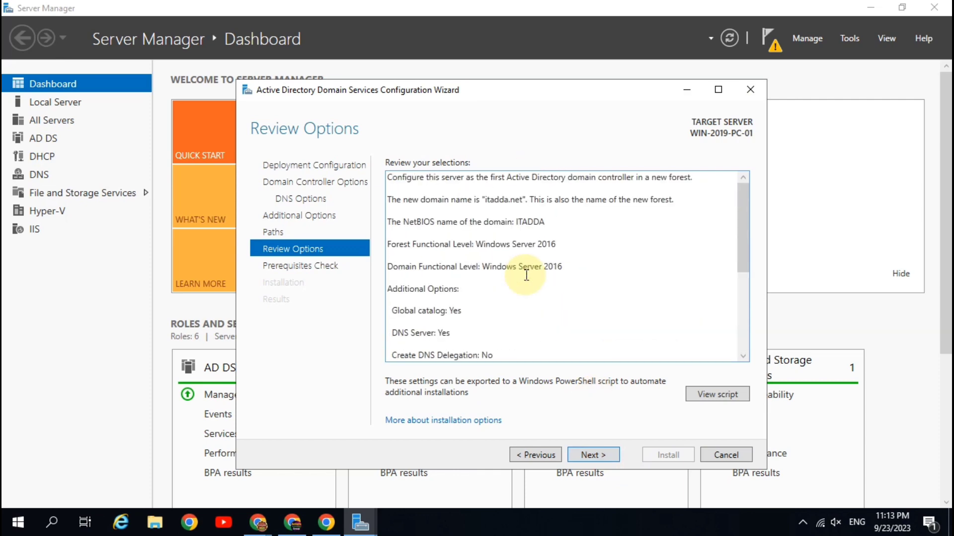
# Run the prerequisites check and start the domain controller installation.
pyautogui.click(599, 455)
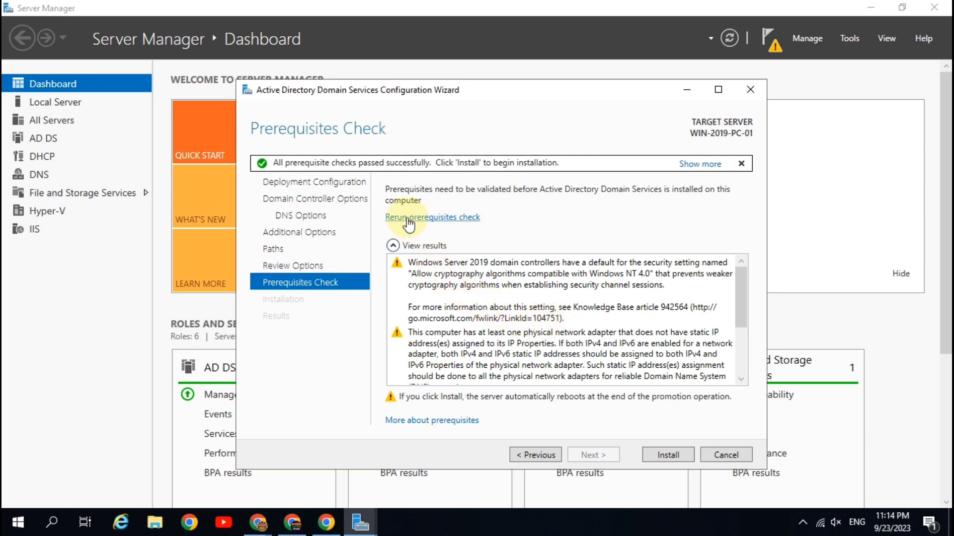
pyautogui.click(669, 458)
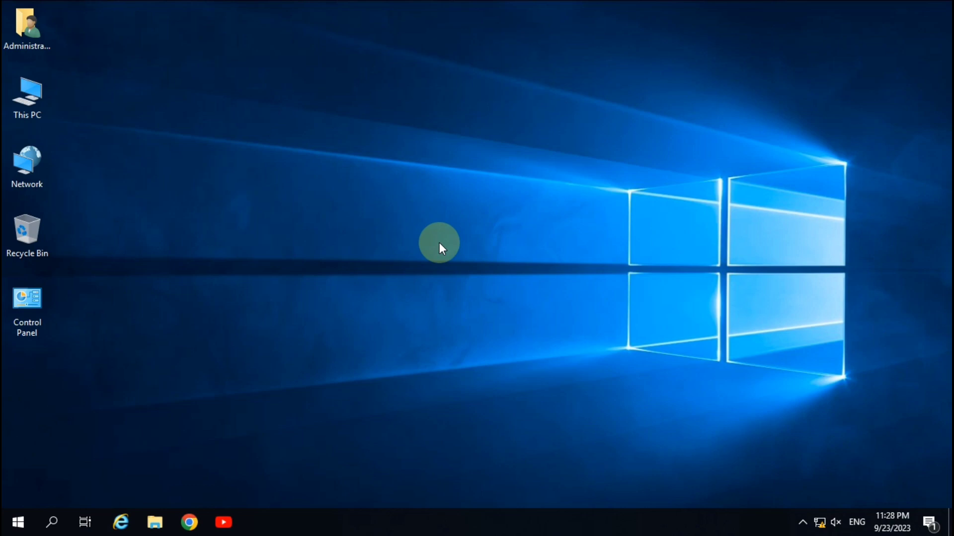
# Check the computer's domain membership in its system properties, close them and refresh the desktop.
pyautogui.rightClick(35, 109)
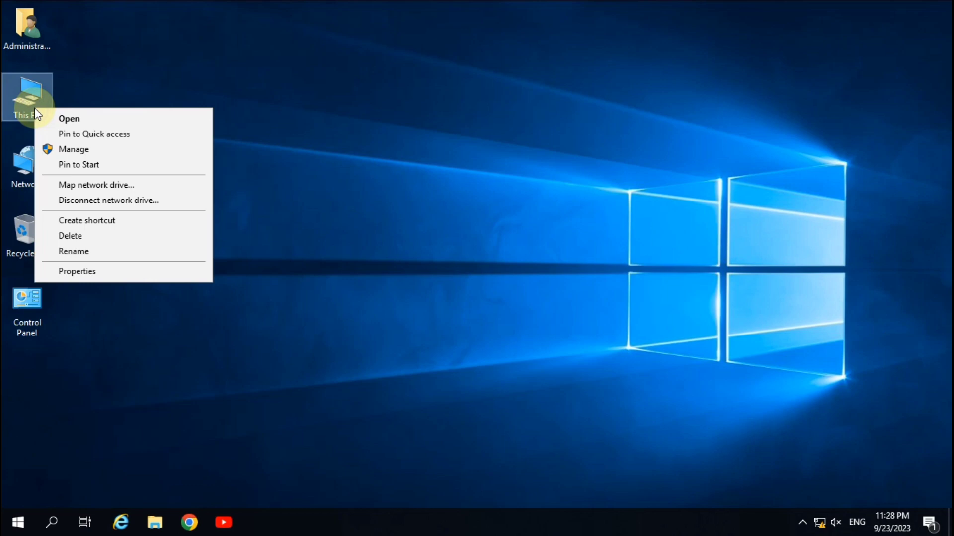
pyautogui.click(95, 275)
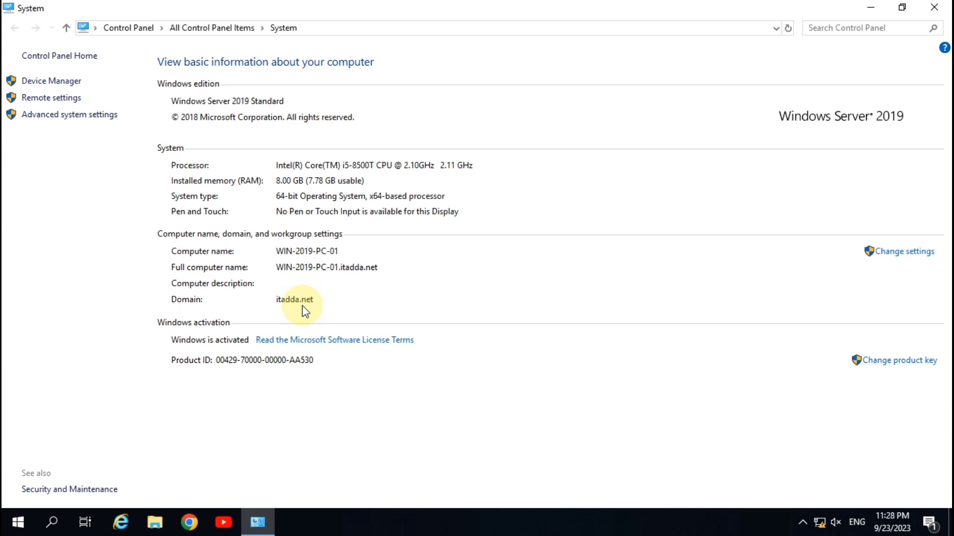
pyautogui.hotkey('alt', 'F4')
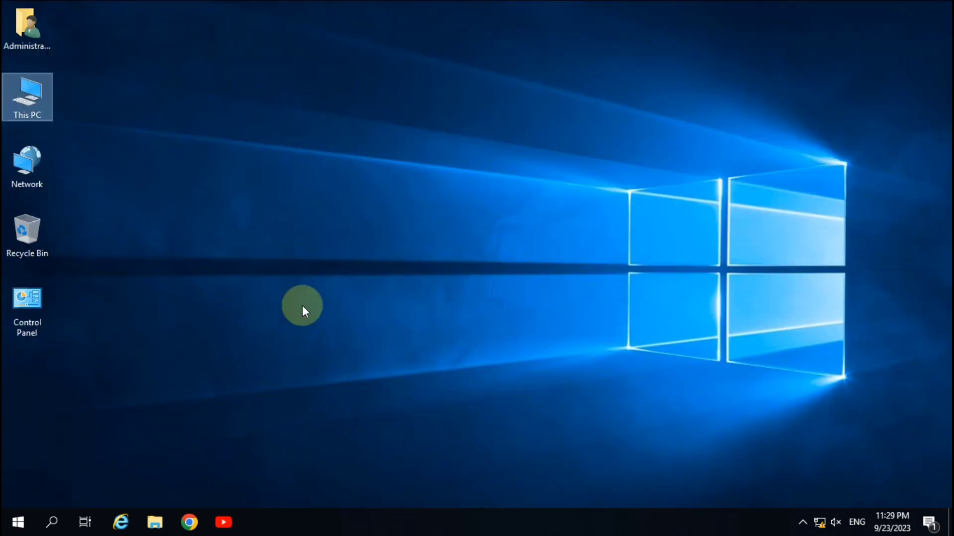
pyautogui.rightClick(331, 166)
pyautogui.click(356, 210)
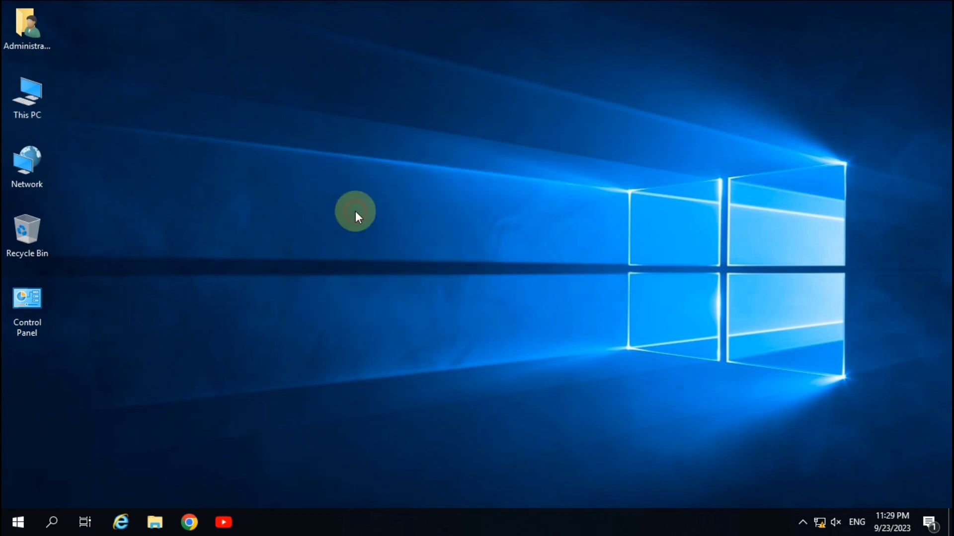
# Test the new domain with a continuous ping using "ping itadda.net -t", then close the ping window and refresh the desktop.
pyautogui.press('super+r')
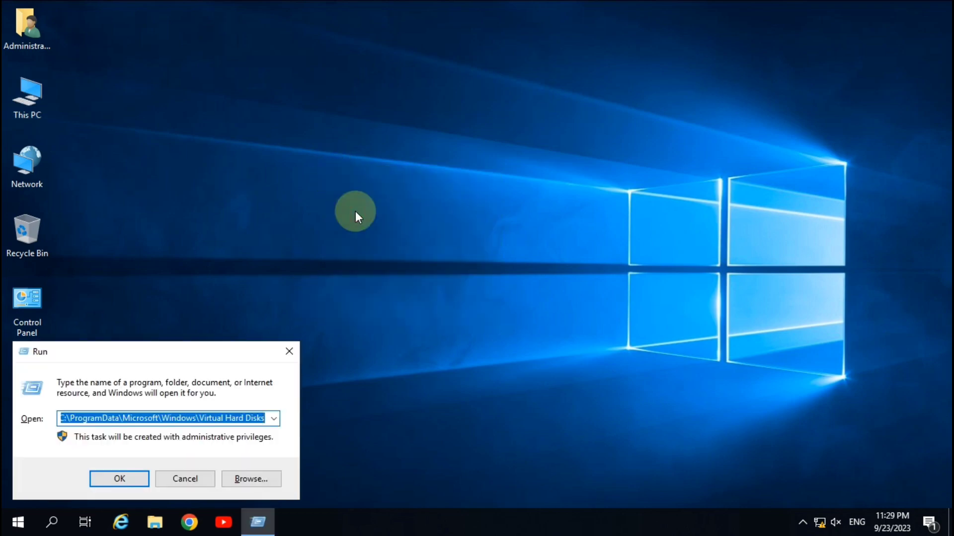
pyautogui.write('ping')
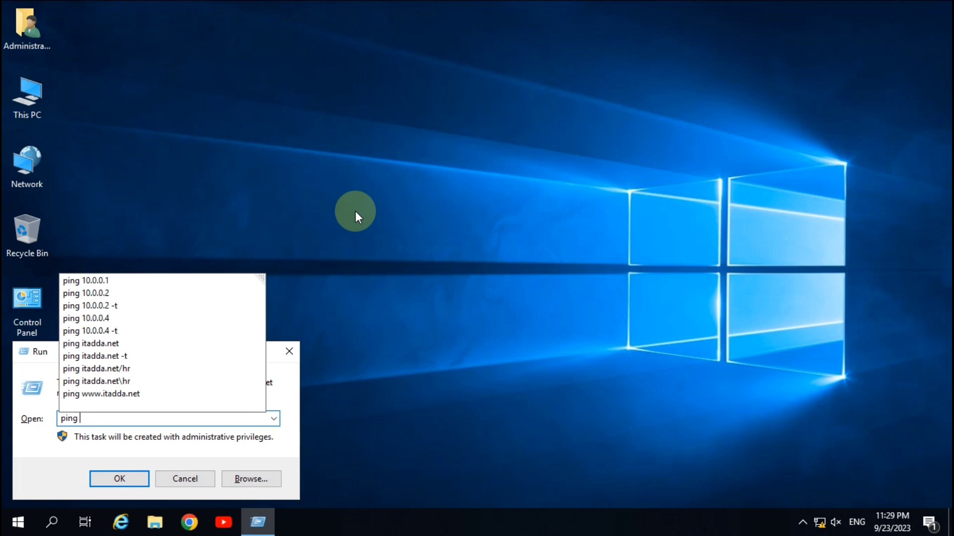
pyautogui.write('it')
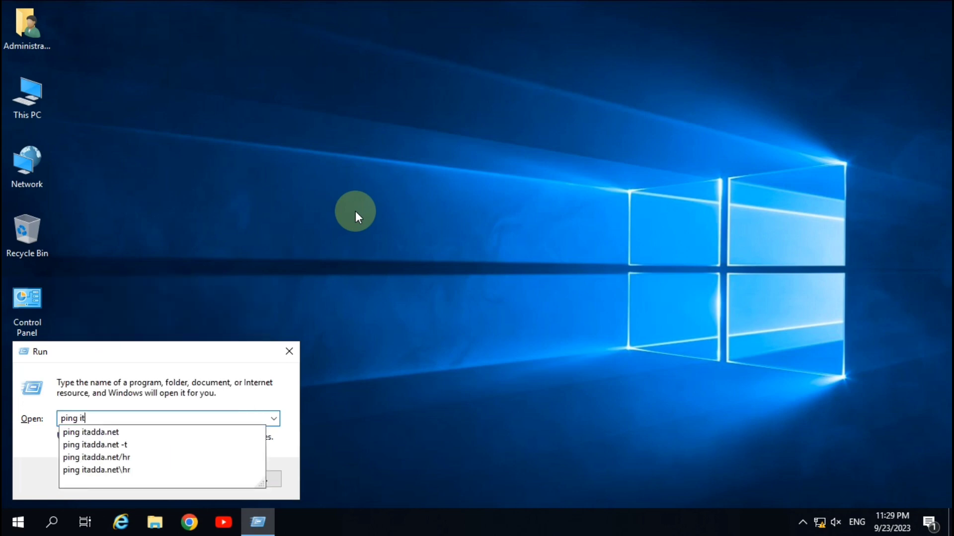
pyautogui.press('Down')
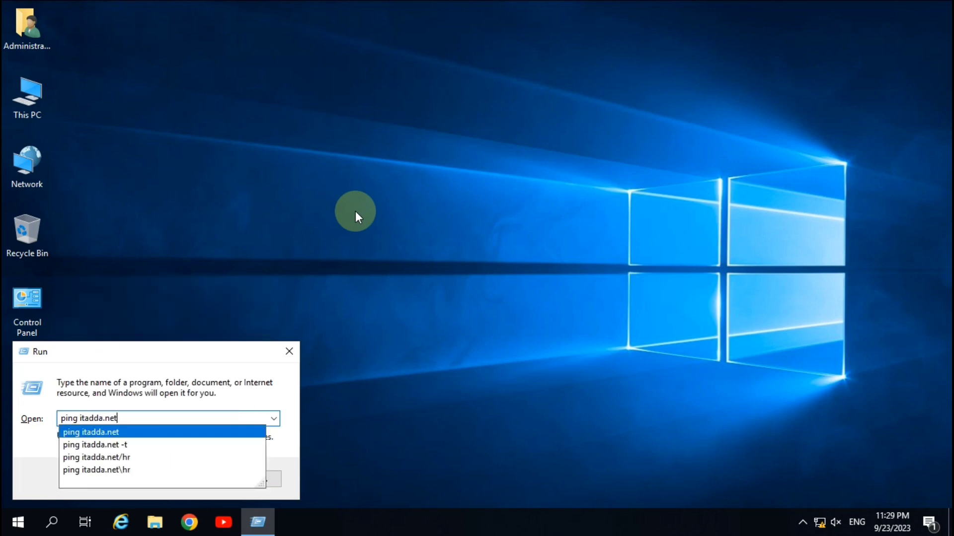
pyautogui.press('Down')
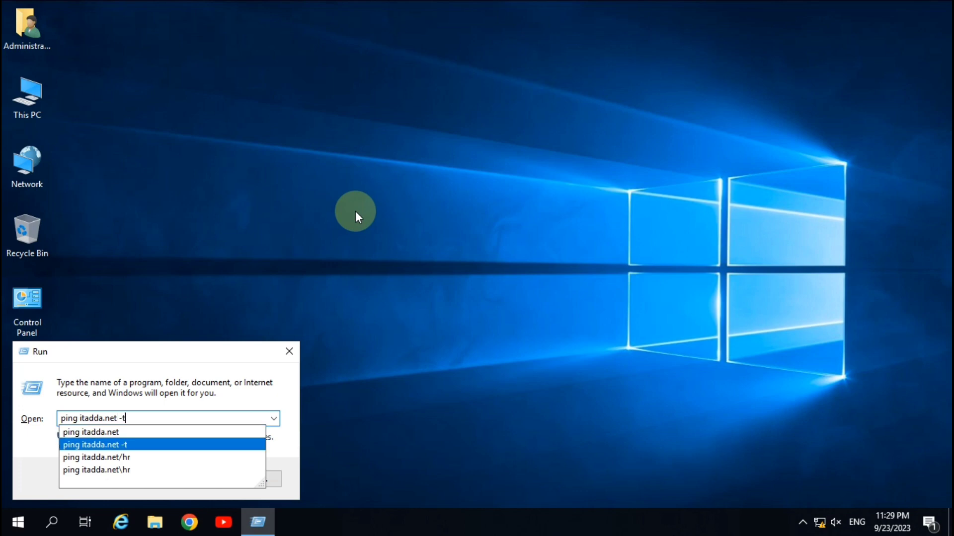
pyautogui.press('Return')
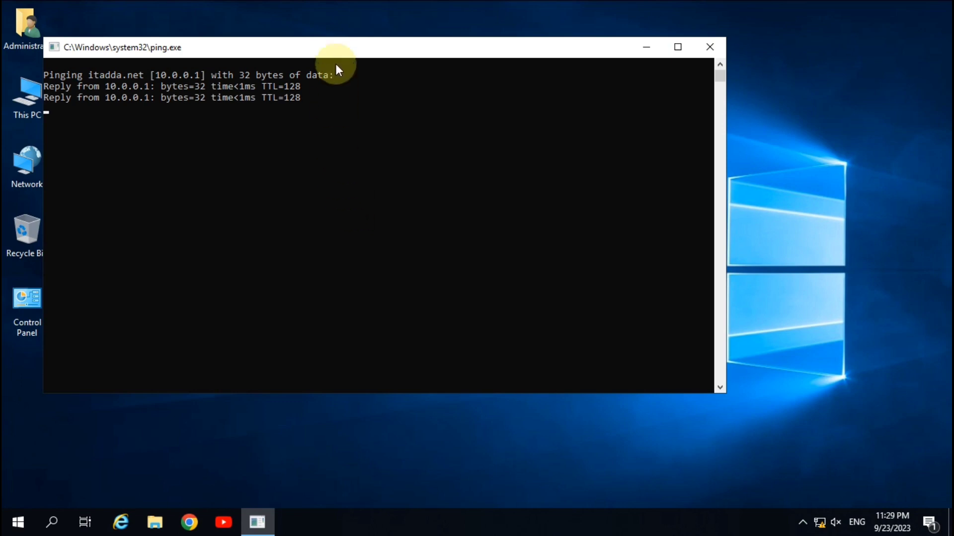
pyautogui.moveTo(335, 49); pyautogui.dragTo(453, 68)
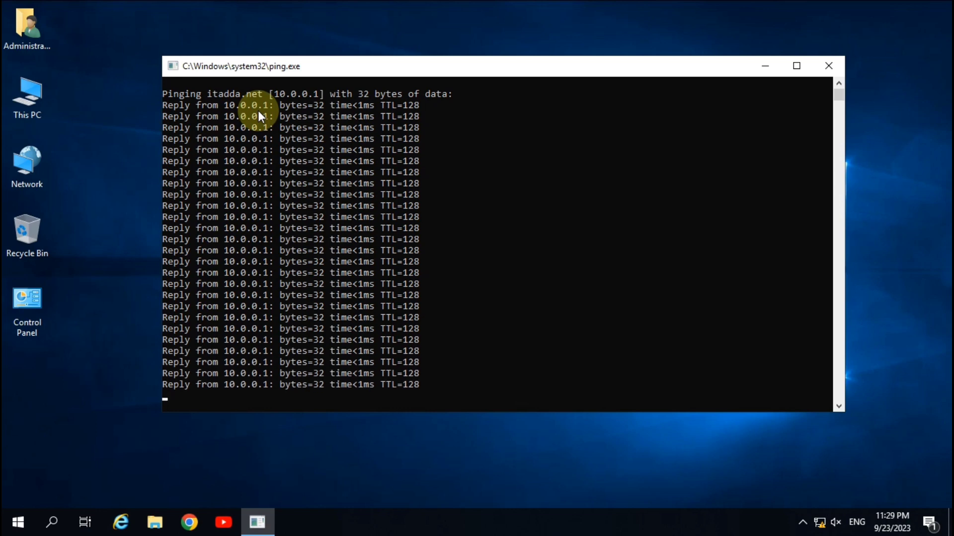
pyautogui.click(828, 67)
pyautogui.rightClick(419, 118)
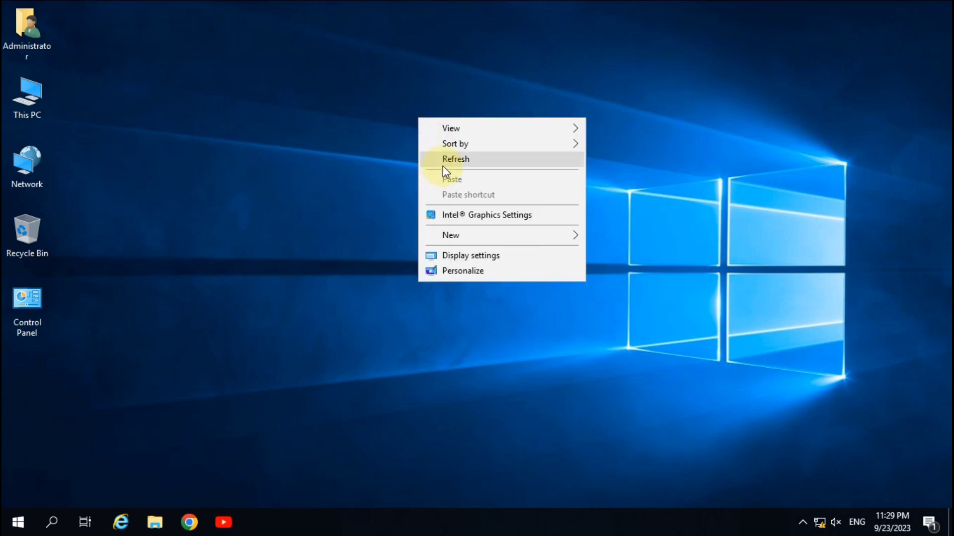
pyautogui.click(442, 164)
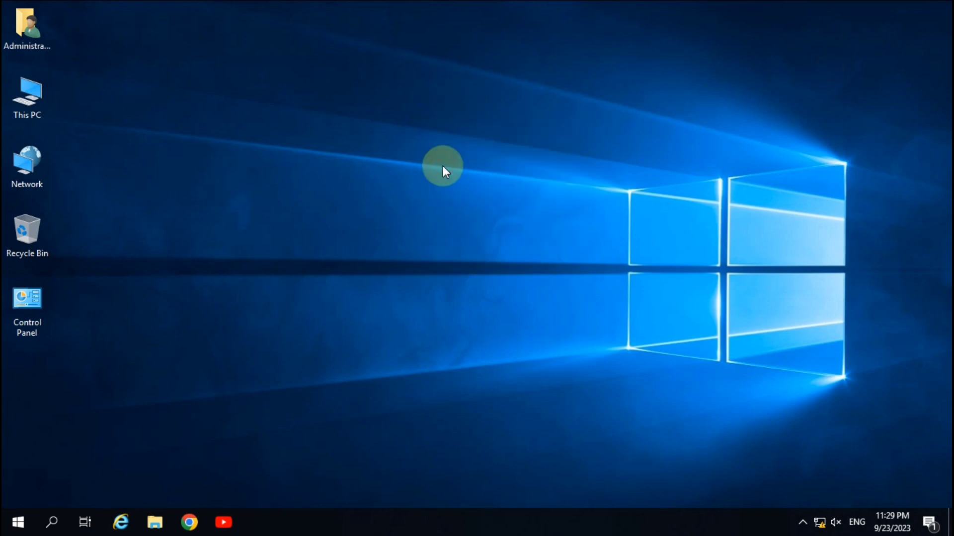